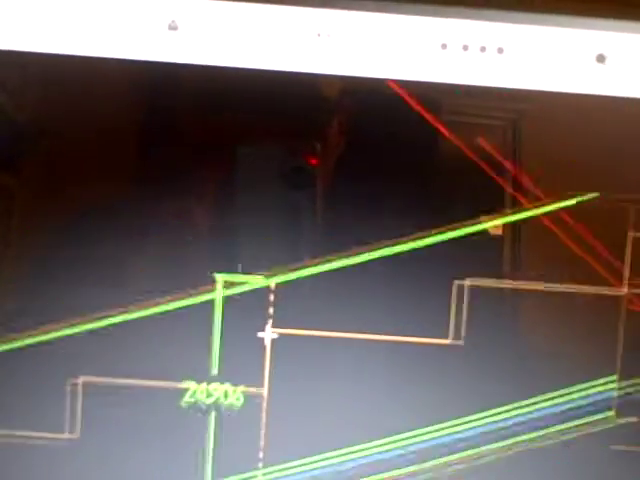
pyautogui.scroll(-2, 267, 333)
pyautogui.scroll(-2, 264, 337)
pyautogui.scroll(-2, 261, 337)
pyautogui.scroll(-2, 279, 317)
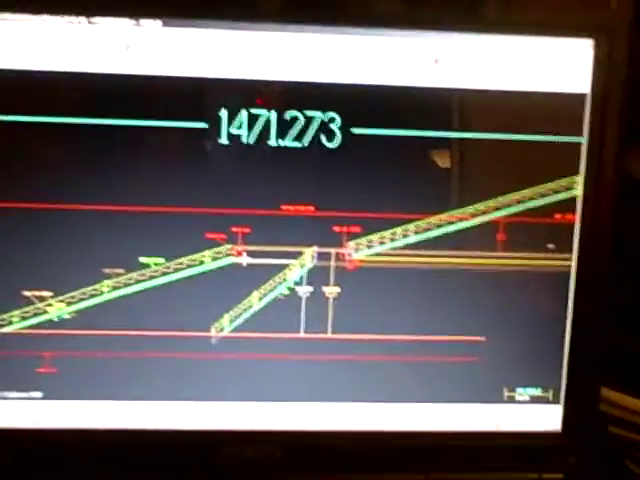
pyautogui.scroll(2, 110, 300)
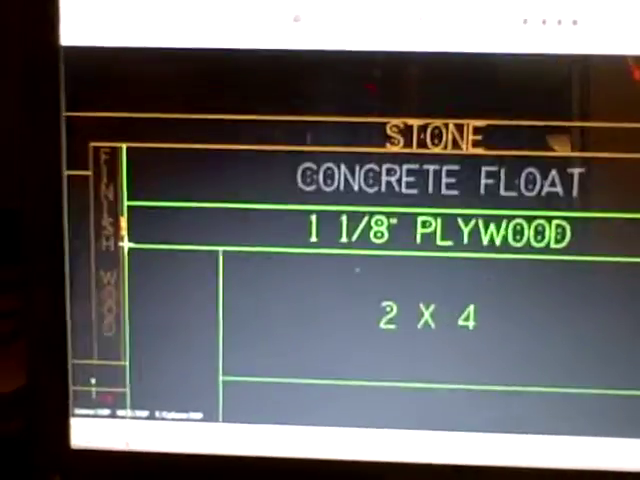
pyautogui.scroll(-1, 148, 296)
pyautogui.scroll(-2, 135, 257)
pyautogui.scroll(-1, 135, 257)
pyautogui.scroll(-1, 138, 262)
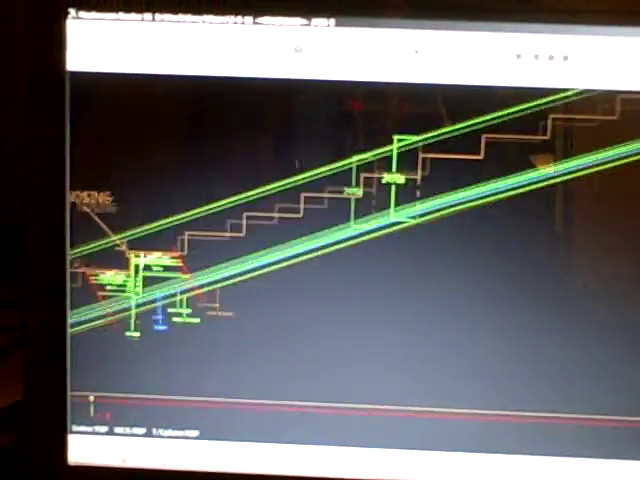
pyautogui.scroll(-1, 140, 265)
pyautogui.scroll(-1, 254, 229)
pyautogui.scroll(-1, 283, 260)
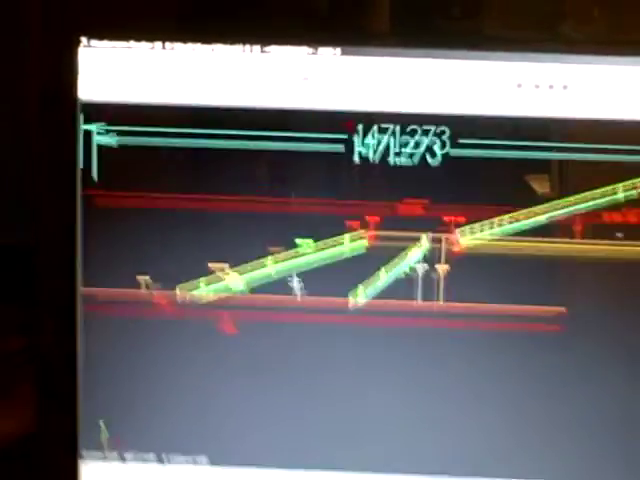
pyautogui.scroll(-1, 274, 280)
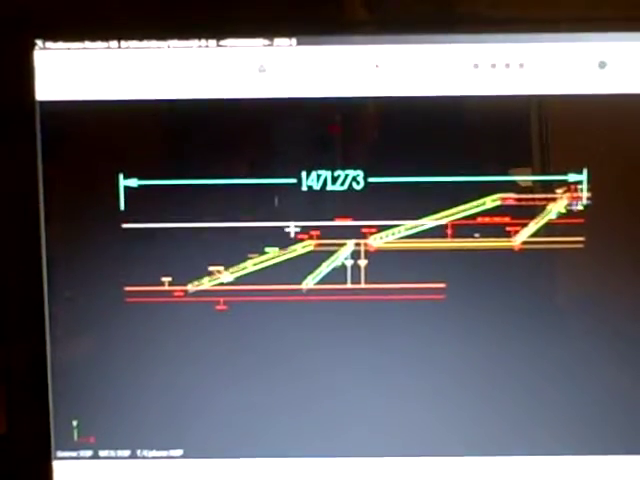
pyautogui.scroll(1, 320, 178)
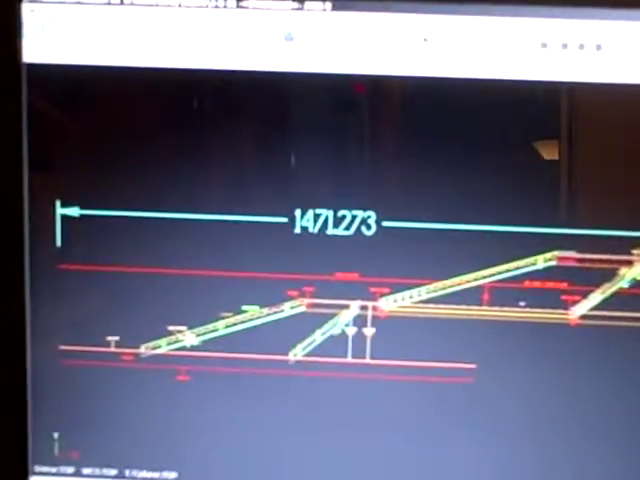
pyautogui.scroll(5, 185, 337)
pyautogui.scroll(5, 185, 337)
pyautogui.scroll(-5, 190, 338)
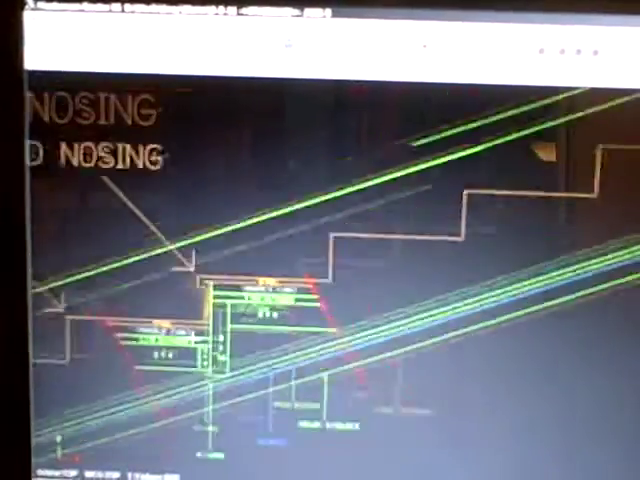
pyautogui.scroll(-5, 190, 338)
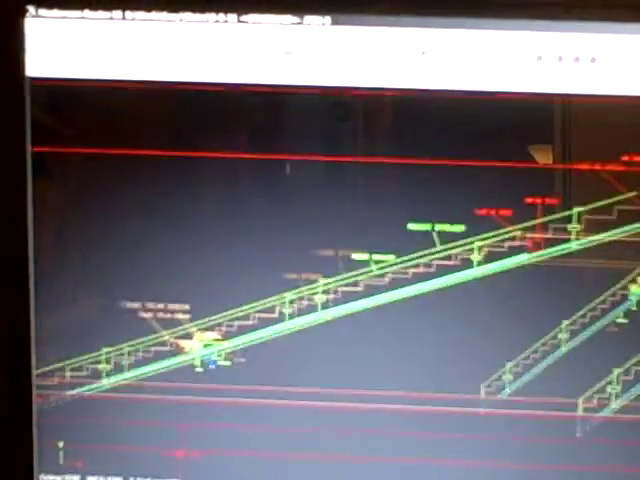
pyautogui.scroll(5, 205, 340)
pyautogui.scroll(-6, 190, 346)
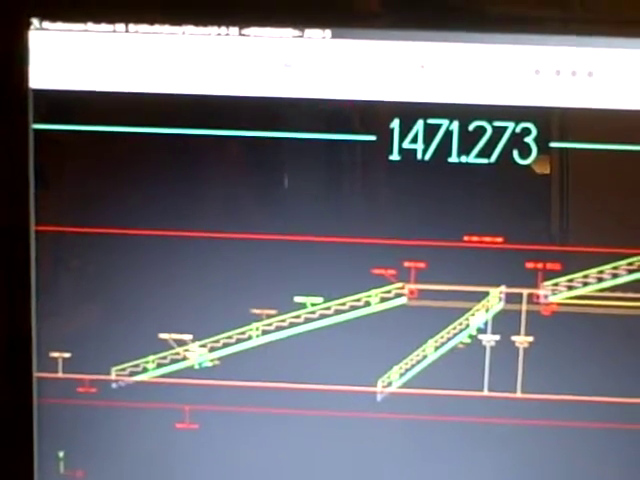
pyautogui.scroll(2, 210, 360)
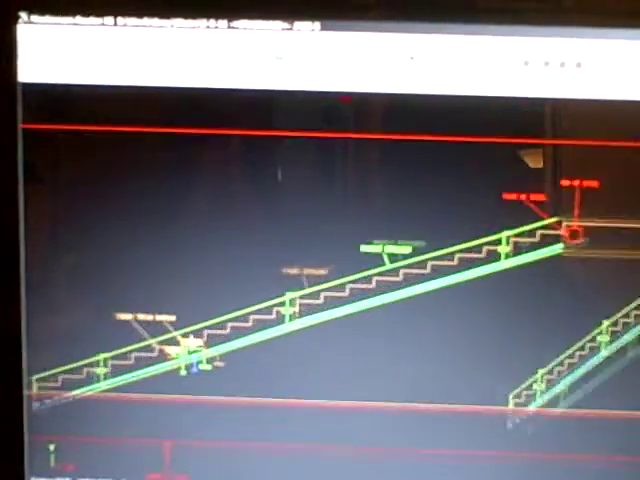
pyautogui.scroll(1, 185, 352)
pyautogui.scroll(3, 185, 355)
pyautogui.scroll(1, 187, 353)
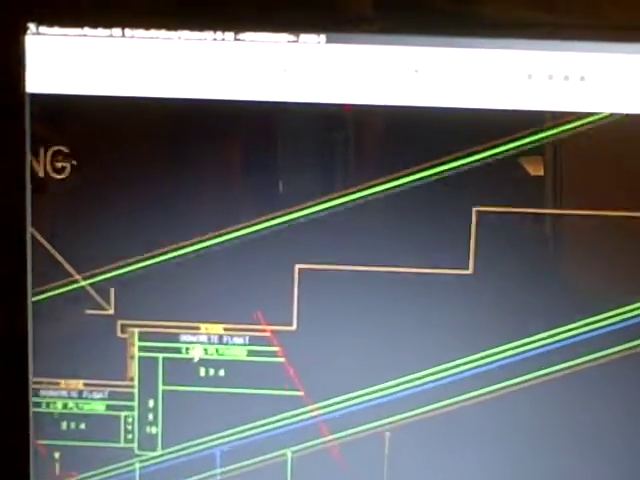
pyautogui.scroll(1, 188, 352)
pyautogui.scroll(1, 190, 350)
pyautogui.scroll(2, 190, 350)
pyautogui.scroll(-4, 192, 350)
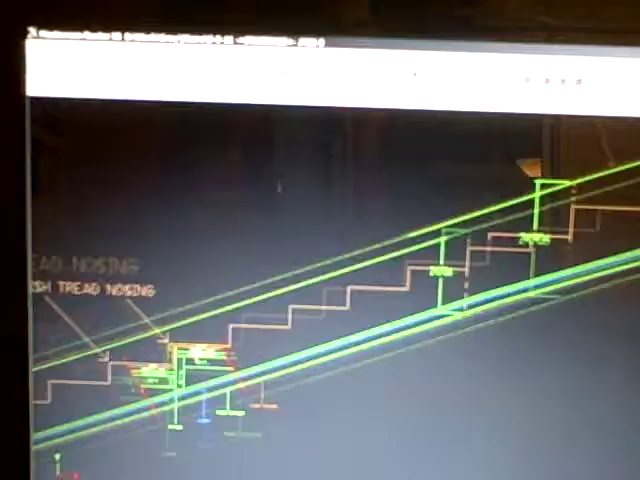
pyautogui.scroll(-3, 190, 352)
pyautogui.scroll(1, 190, 352)
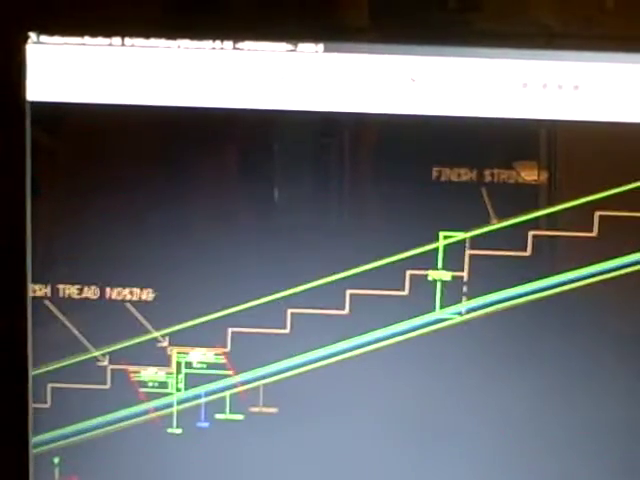
pyautogui.scroll(3, 170, 346)
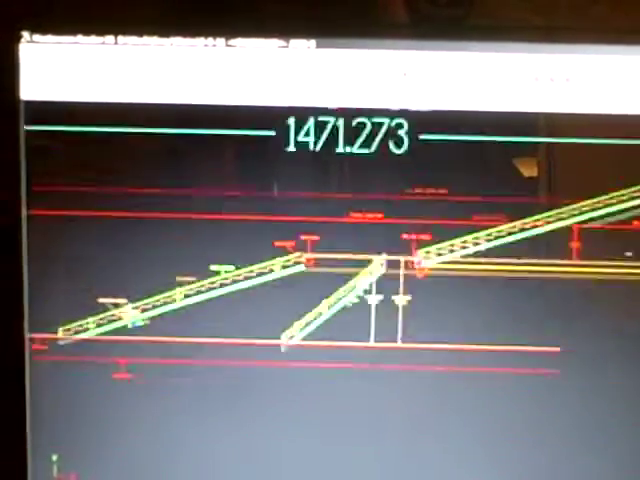
pyautogui.scroll(3, 195, 290)
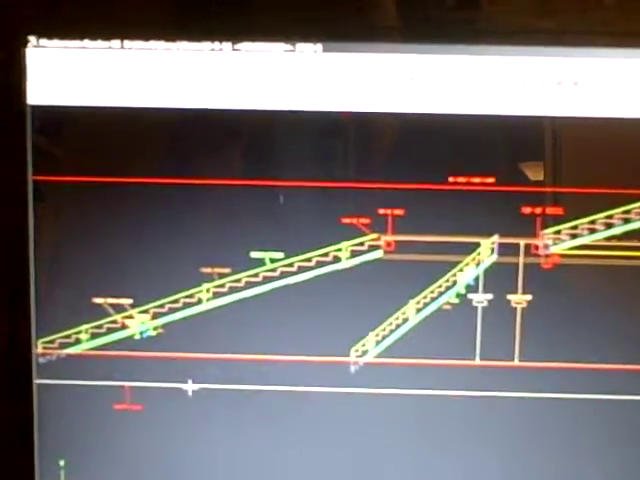
pyautogui.scroll(-3, 260, 458)
pyautogui.scroll(-3, 258, 454)
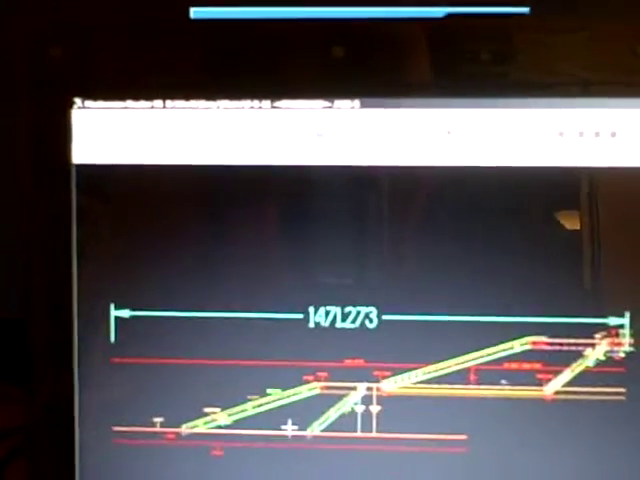
pyautogui.scroll(2, 289, 428)
pyautogui.scroll(2, 291, 401)
pyautogui.scroll(-3, 284, 384)
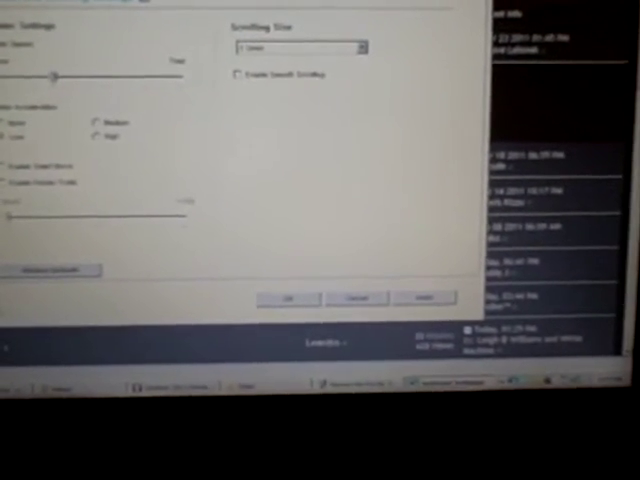
# Switch SetPoint to the mouse Button Settings page.
pyautogui.click(27, 75)
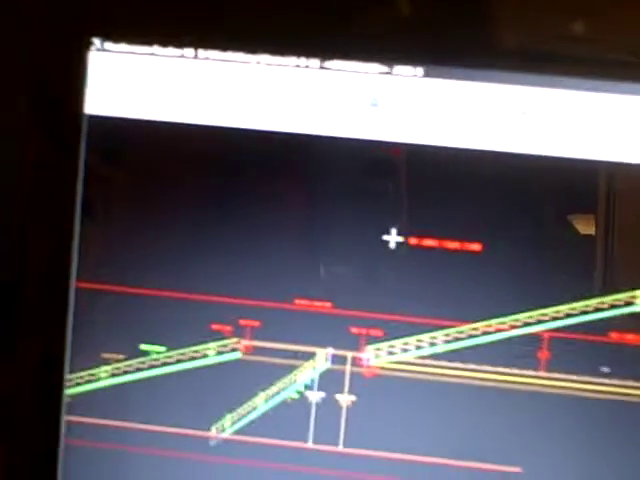
# Window-select the small red label above the staircase to delete it.
pyautogui.click(347, 190)
pyautogui.click(429, 222)
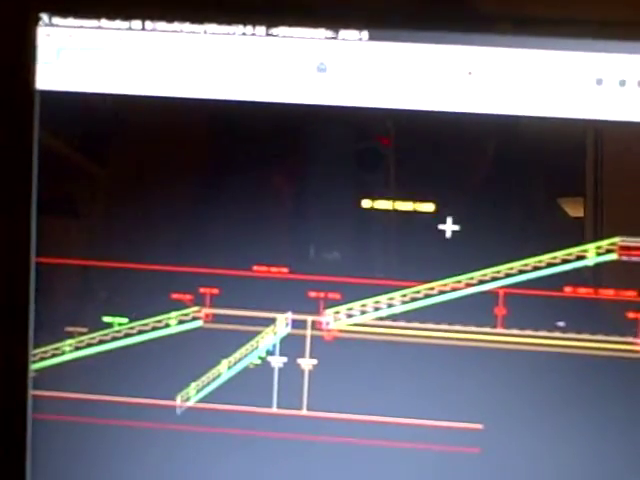